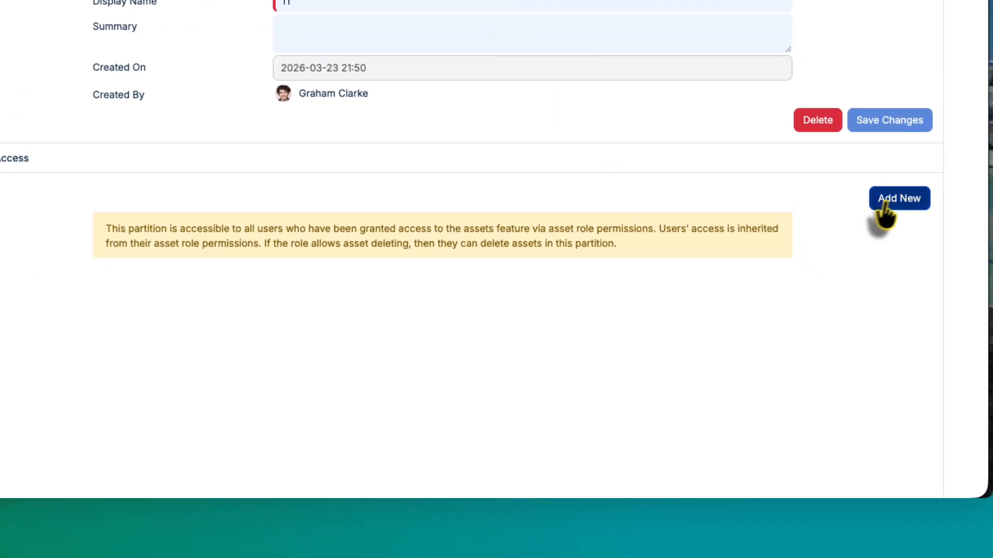
Add an access entry for the security role IT_Full_Partition with view, create, update and delete permission on the IT partition.
{"action": "left_click", "coordinate": [885, 206]}
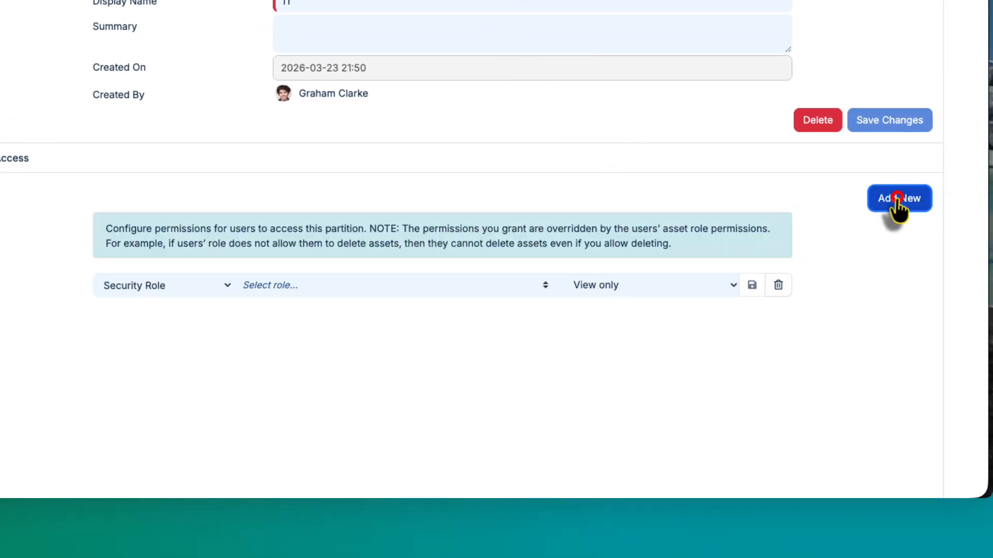
{"action": "left_click", "coordinate": [227, 284]}
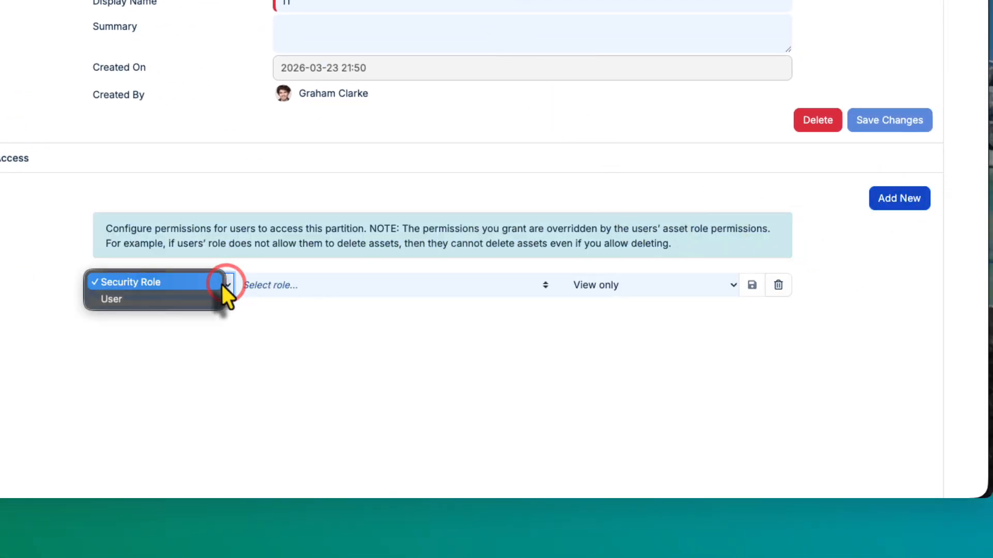
{"action": "left_click", "coordinate": [222, 283]}
{"action": "left_click", "coordinate": [283, 284]}
{"action": "type", "text": "IT"}
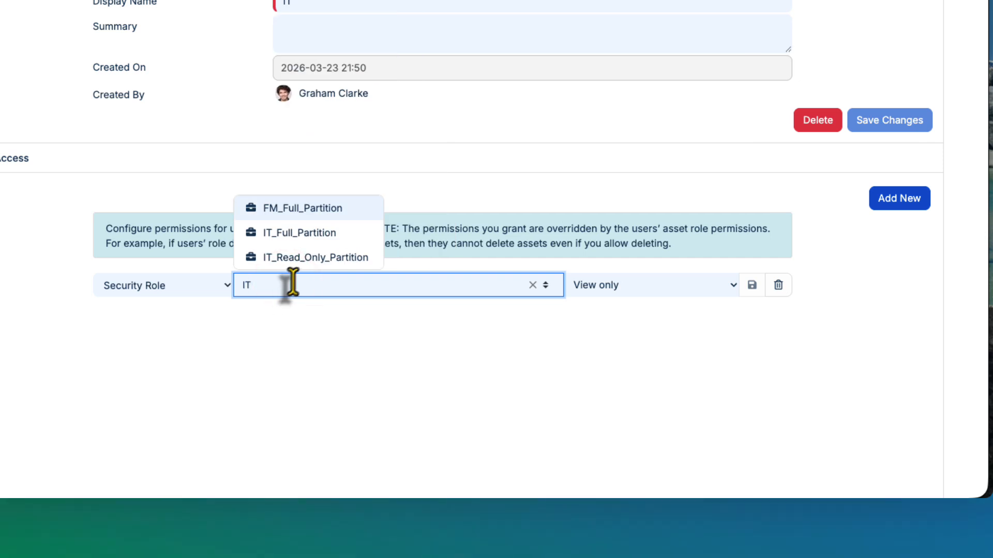
{"action": "left_click", "coordinate": [309, 230]}
{"action": "left_click", "coordinate": [644, 284]}
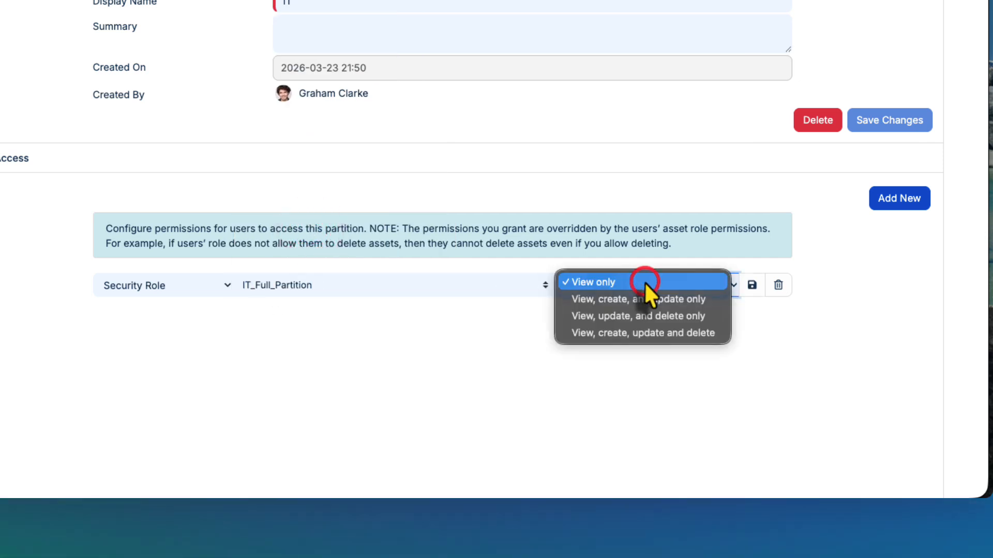
{"action": "left_click", "coordinate": [656, 332]}
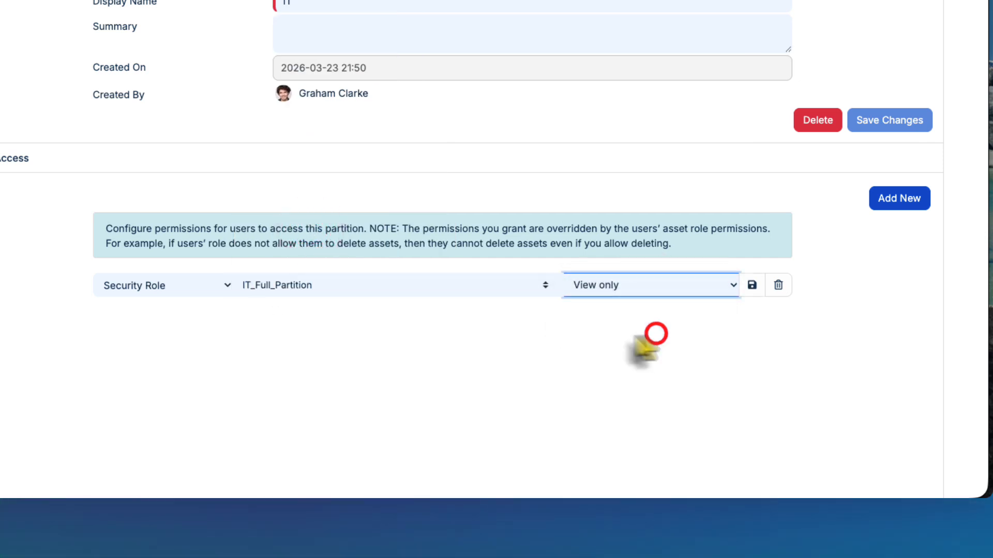
Add a view-only access entry for the security role IT_Read_Only_Partition and save both access entries.
{"action": "left_click", "coordinate": [891, 200]}
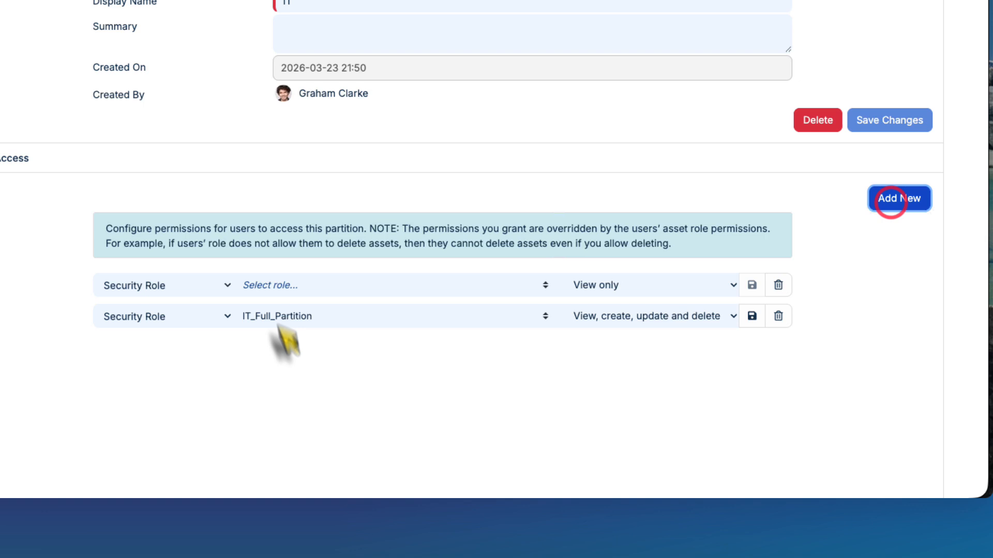
{"action": "left_click", "coordinate": [284, 282]}
{"action": "left_click", "coordinate": [287, 255]}
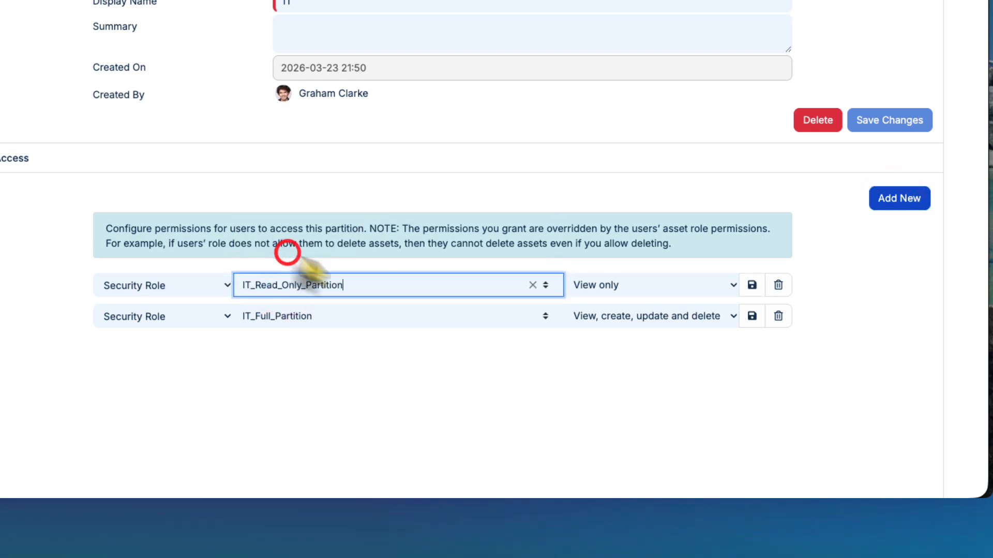
{"action": "left_click", "coordinate": [654, 285]}
{"action": "left_click", "coordinate": [654, 283]}
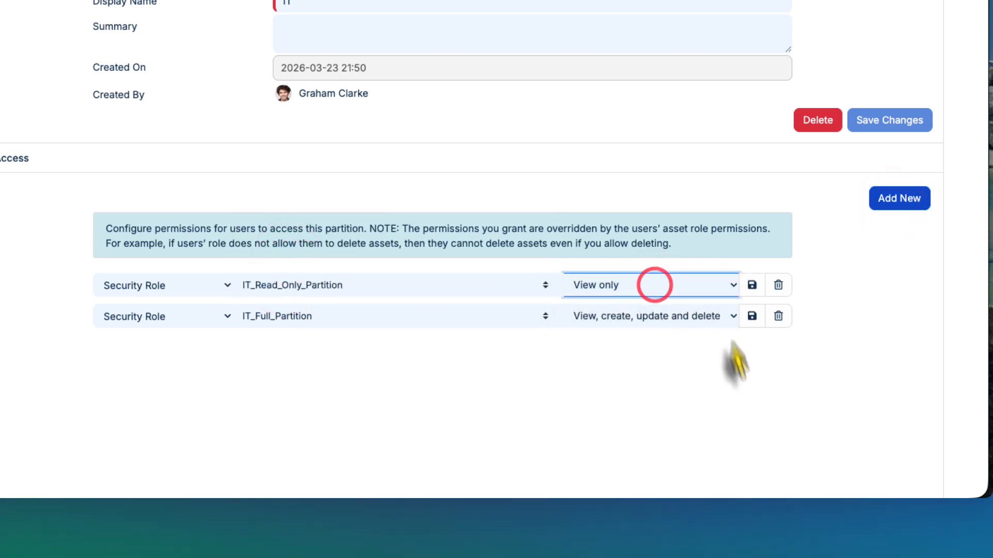
{"action": "left_click", "coordinate": [751, 285]}
{"action": "left_click", "coordinate": [752, 316]}
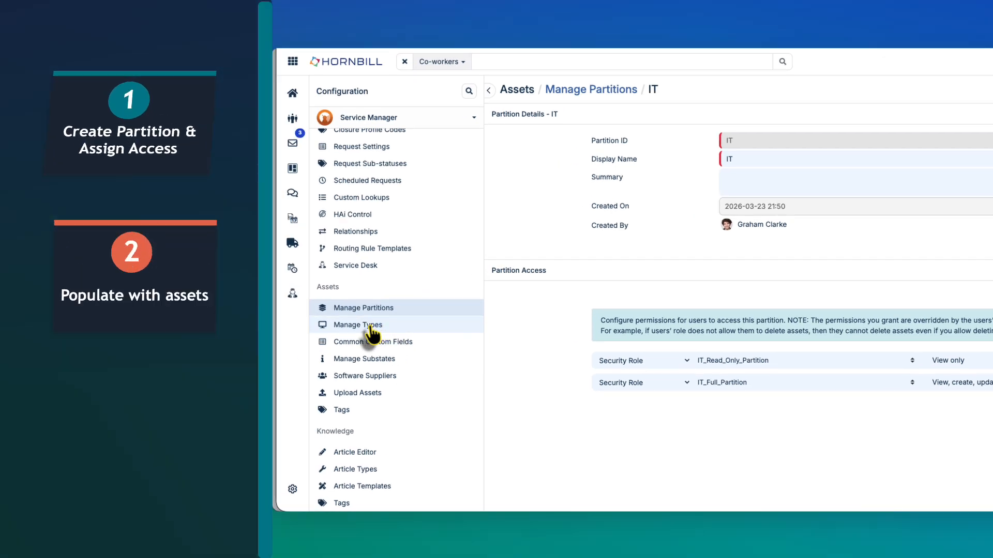
Move the Computing Devices asset category from the un-partitioned assets to the IT partition.
{"action": "left_click", "coordinate": [370, 327]}
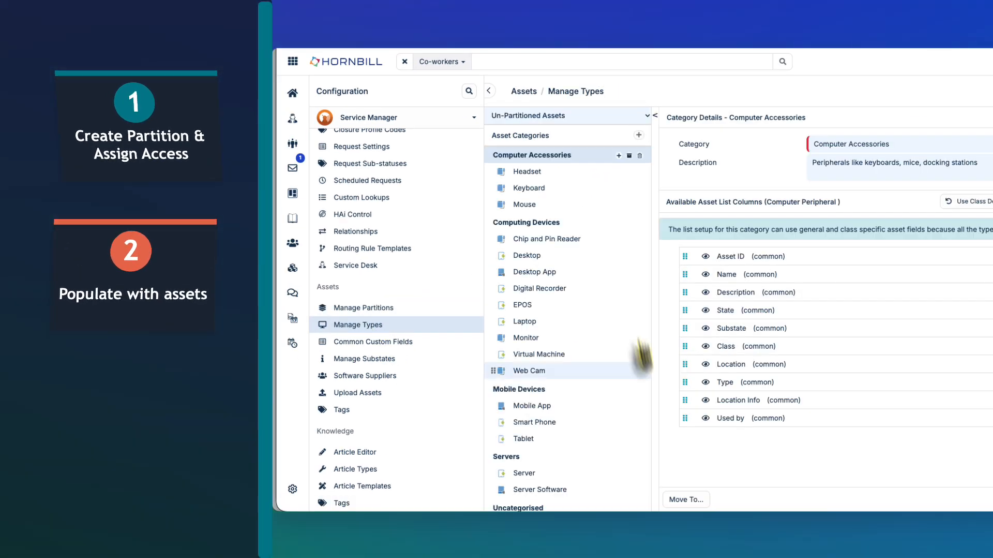
{"action": "scroll", "coordinate": [588, 269], "scroll_direction": "down", "scroll_amount": 1}
{"action": "scroll", "coordinate": [588, 269], "scroll_direction": "up", "scroll_amount": 1}
{"action": "left_click", "coordinate": [542, 321]}
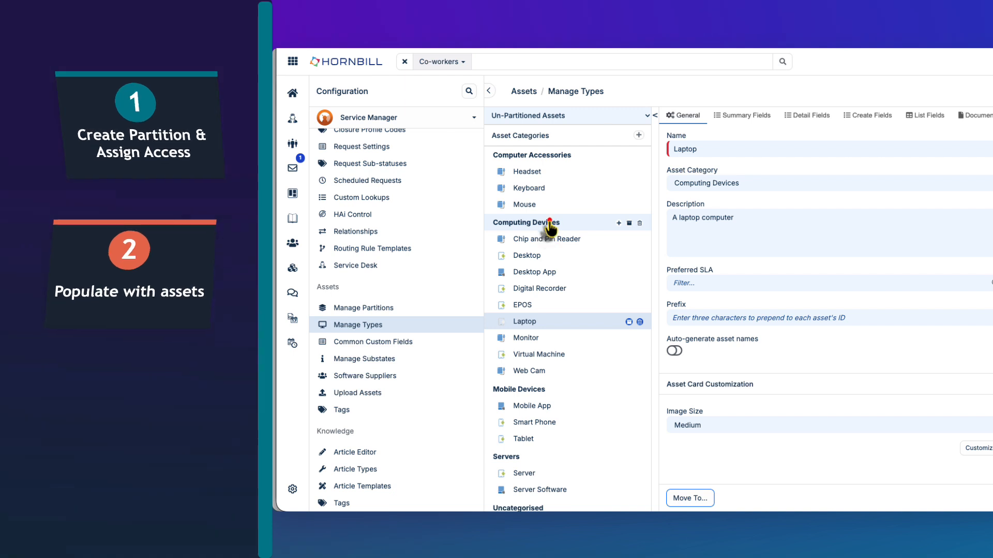
{"action": "left_click", "coordinate": [549, 223]}
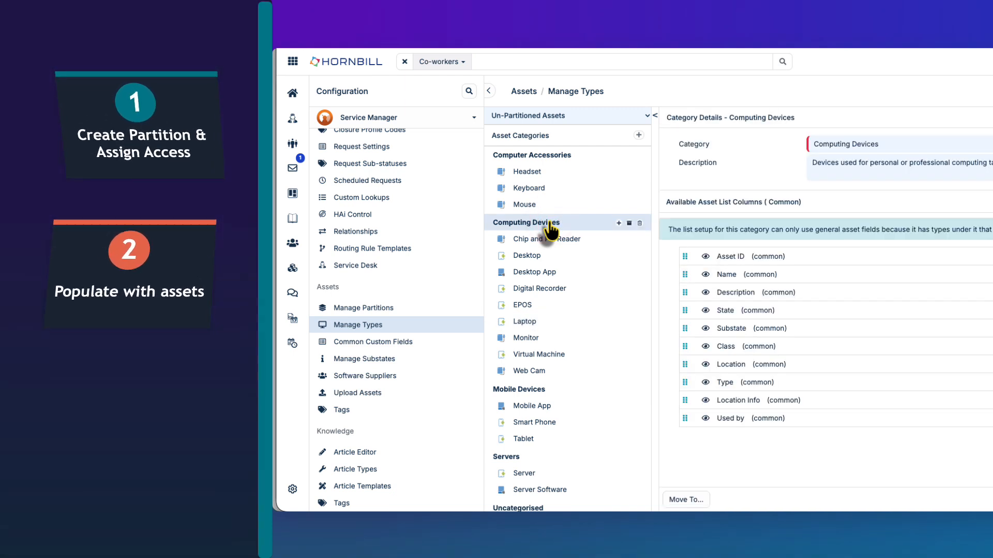
{"action": "left_click", "coordinate": [686, 499]}
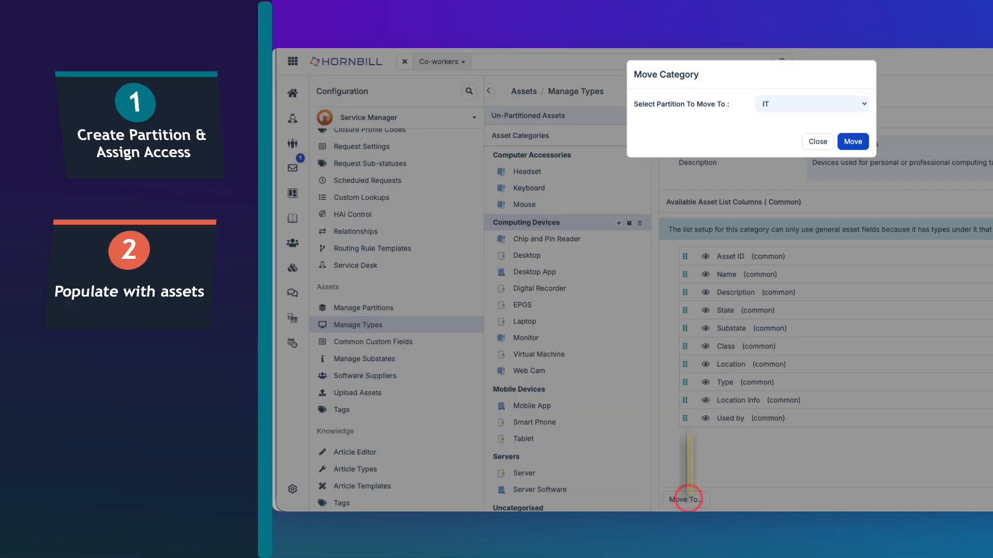
{"action": "left_click", "coordinate": [854, 142]}
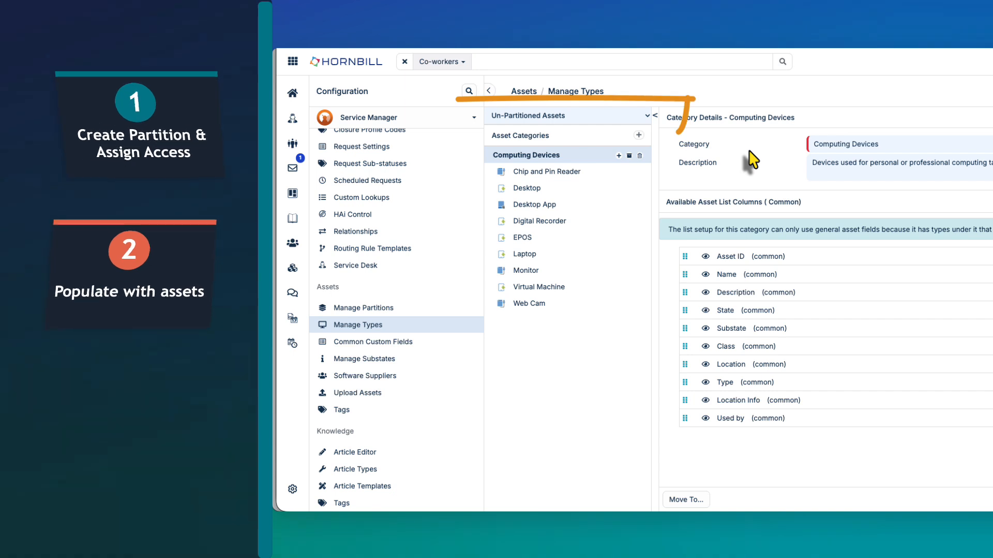
Compare the asset categories listed under the IT partition with those listed under Un-Partitioned Assets.
{"action": "left_click", "coordinate": [647, 118]}
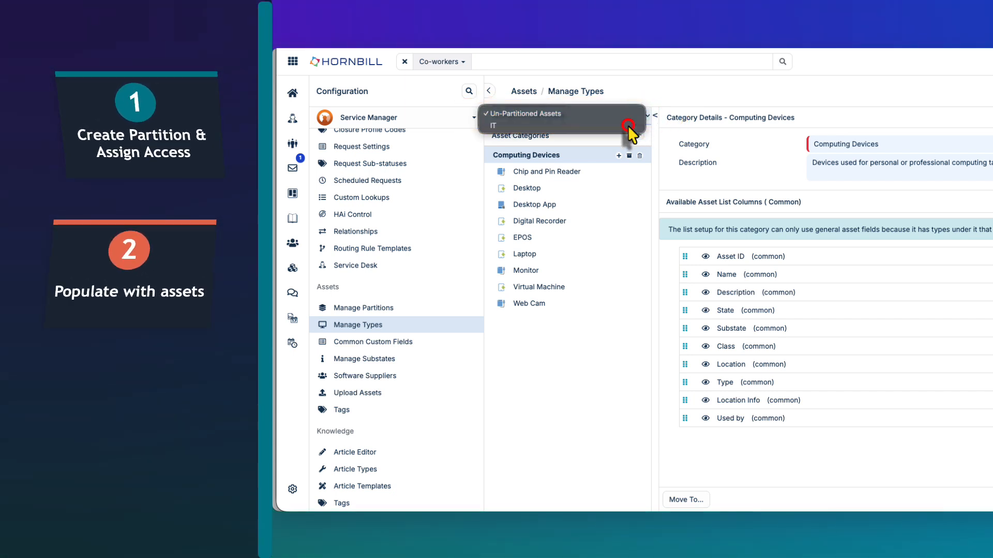
{"action": "left_click", "coordinate": [627, 126]}
{"action": "left_click", "coordinate": [644, 116]}
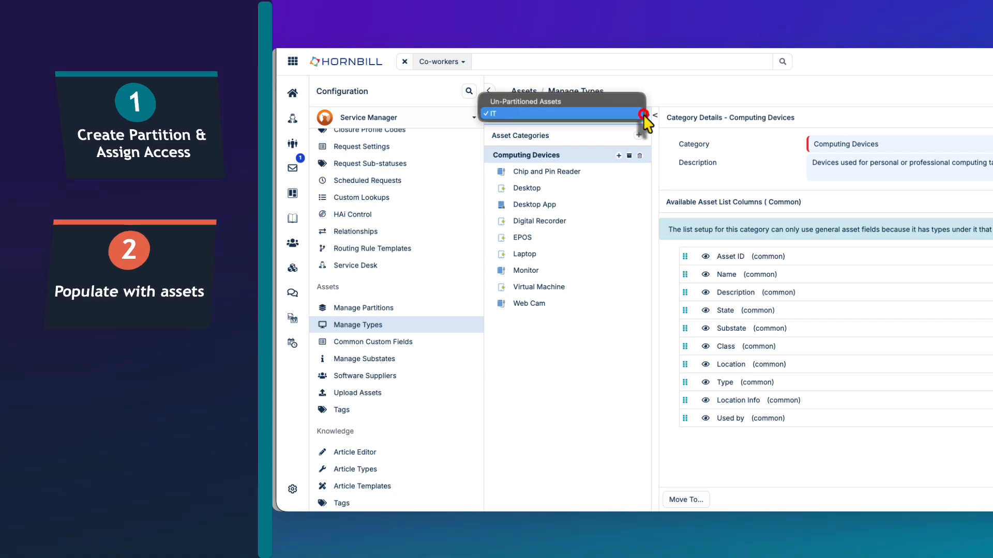
{"action": "left_click", "coordinate": [634, 102]}
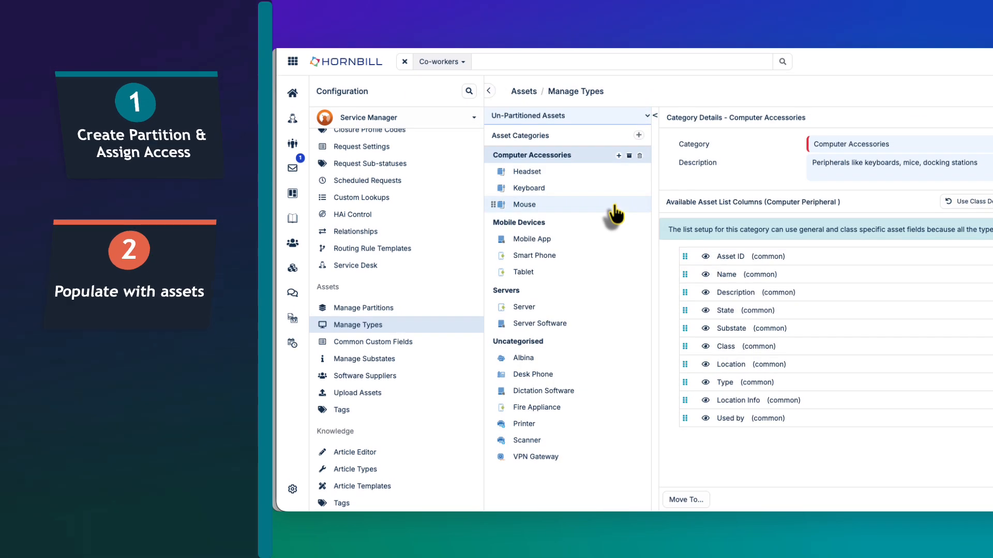
{"action": "left_click", "coordinate": [645, 118]}
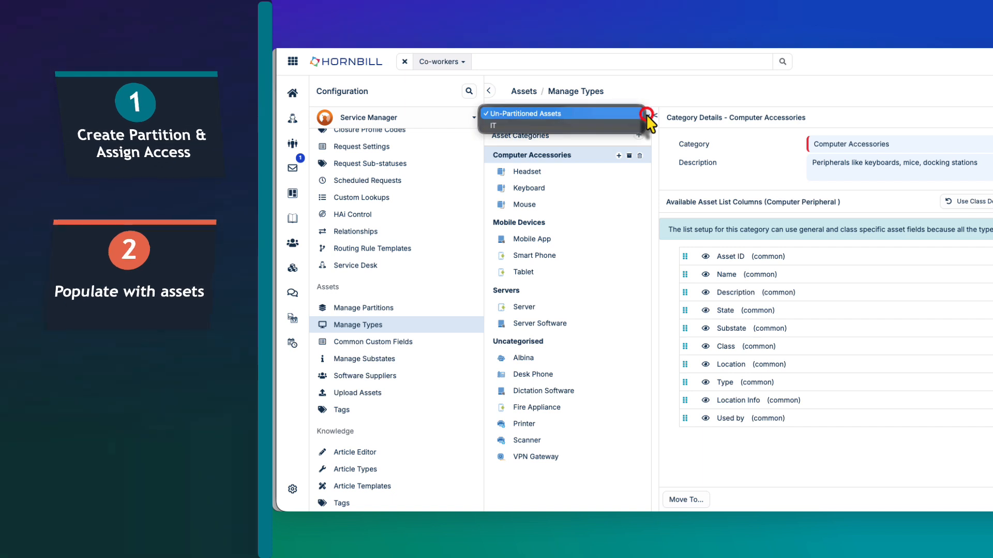
{"action": "left_click", "coordinate": [633, 126]}
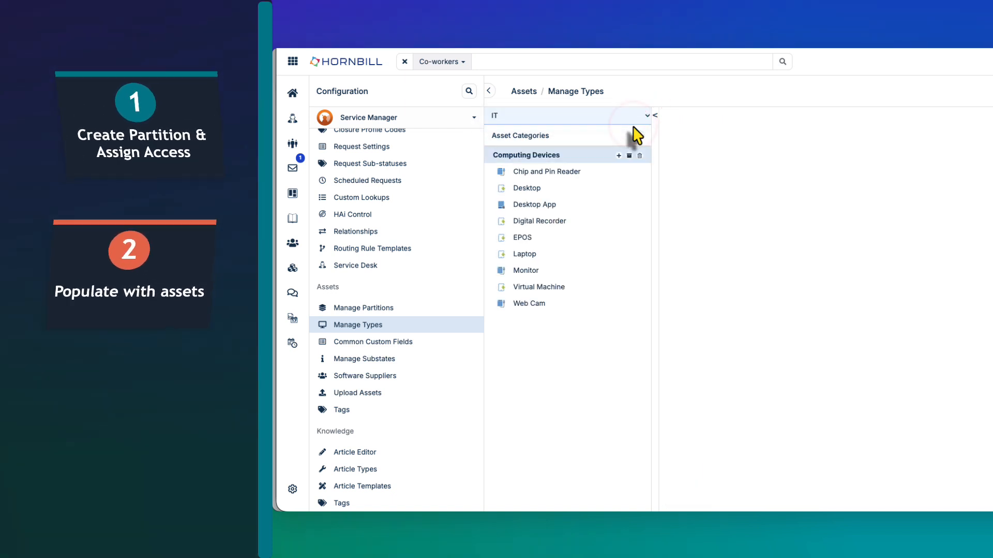
Open the Desktop Support service from the Service Portfolio and set its asset partition filter to IT.
{"action": "left_click", "coordinate": [412, 310]}
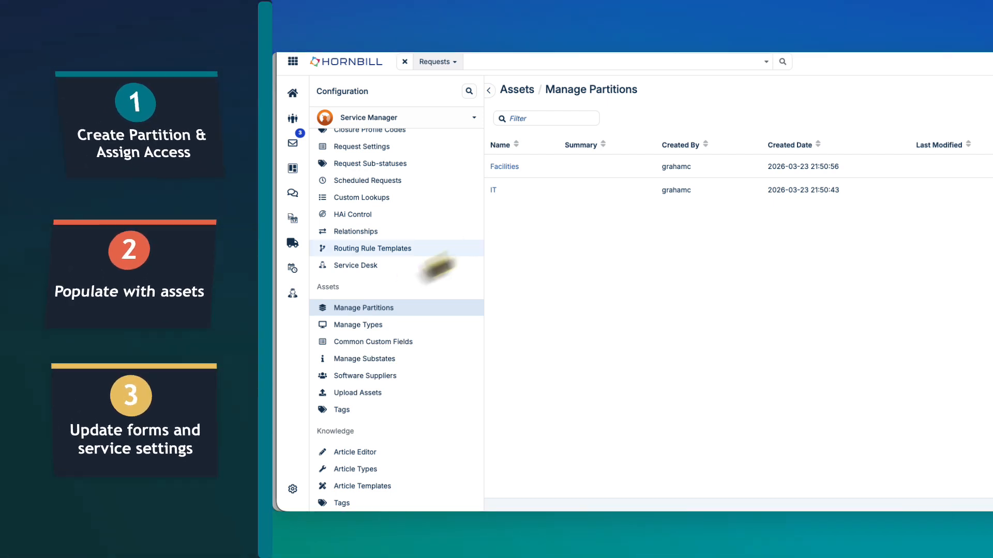
{"action": "left_click", "coordinate": [293, 294]}
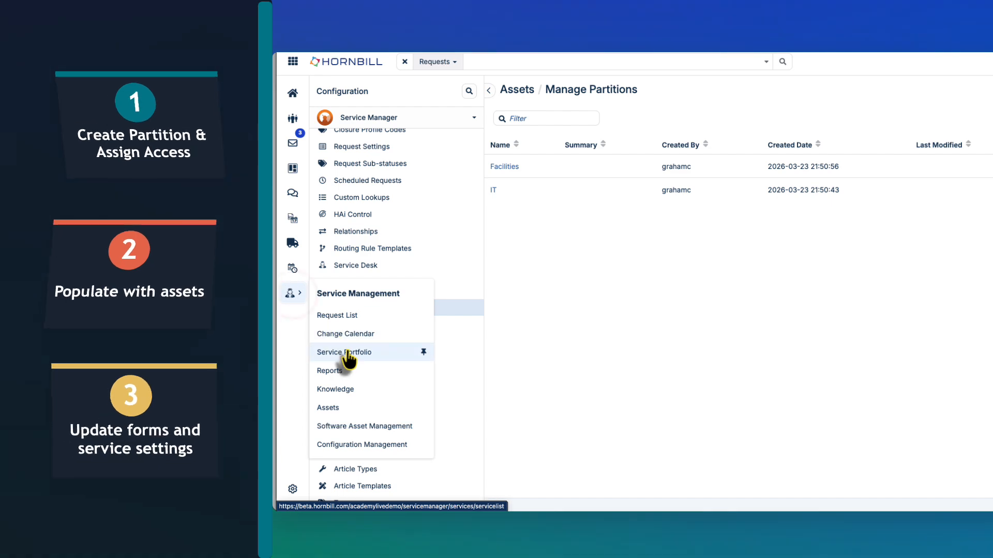
{"action": "left_click", "coordinate": [348, 349]}
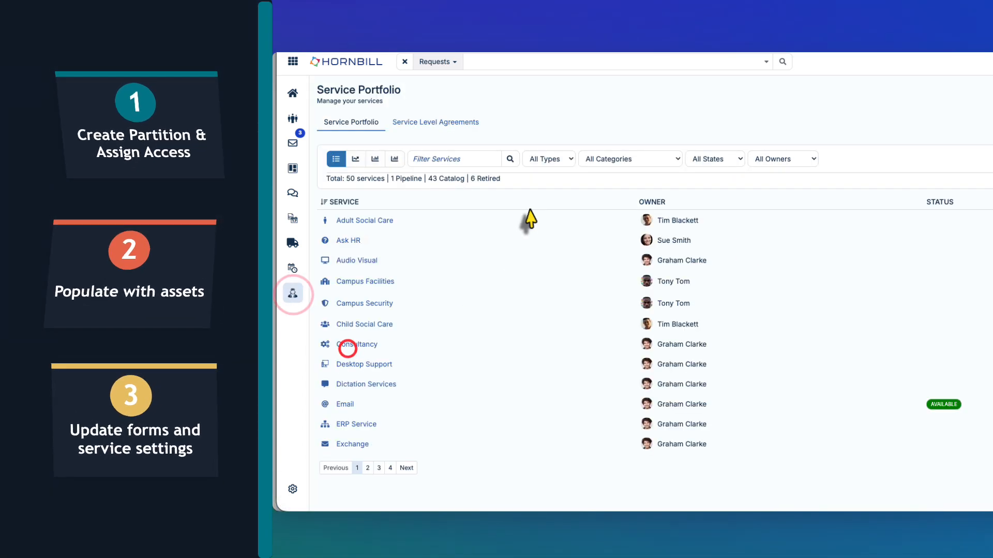
{"action": "left_click", "coordinate": [364, 363]}
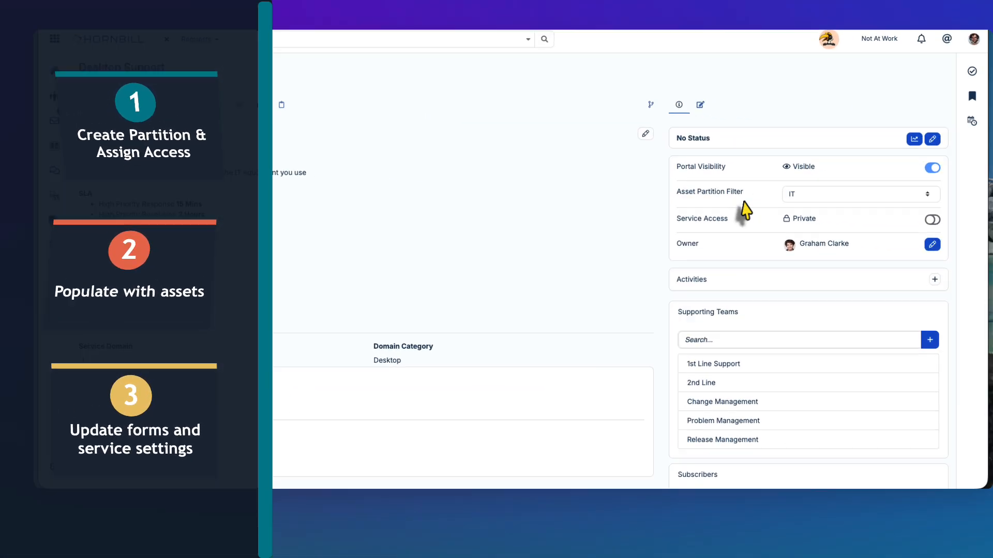
{"action": "left_click", "coordinate": [851, 195]}
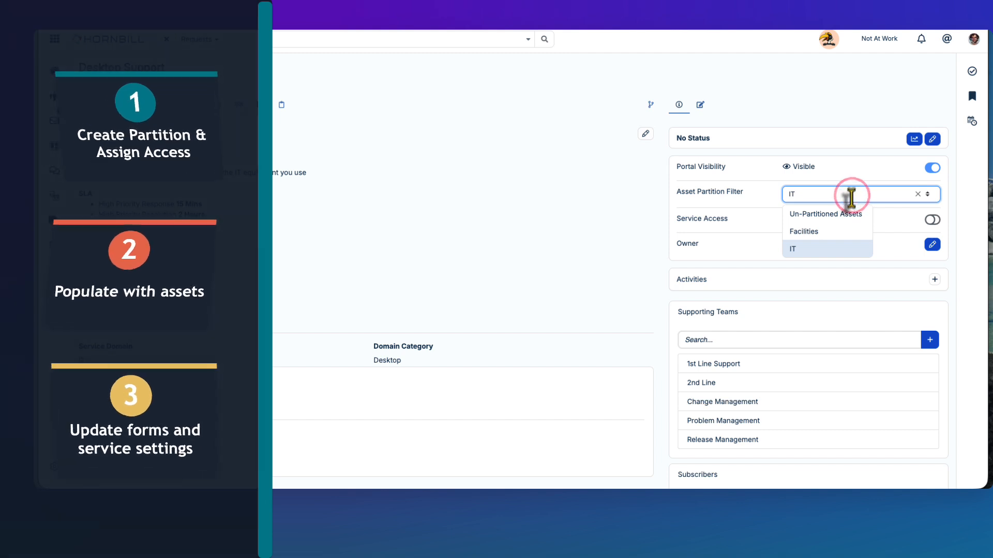
{"action": "left_click", "coordinate": [852, 250]}
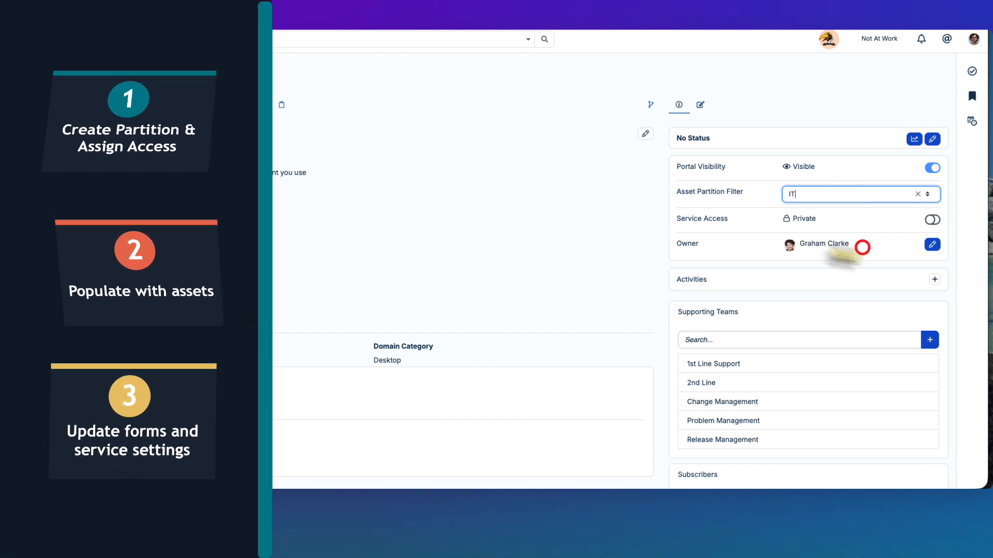
{"action": "left_click", "coordinate": [646, 207]}
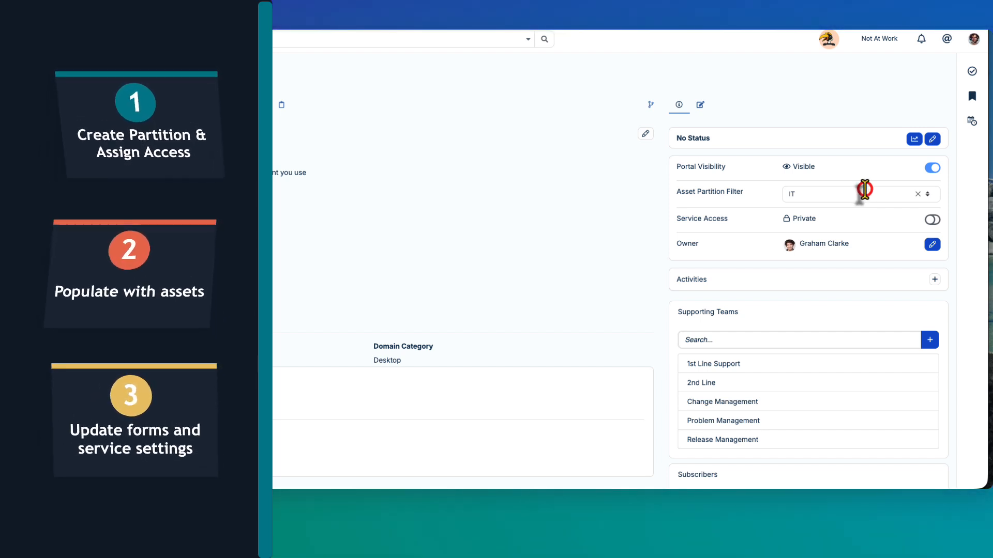
{"action": "left_click", "coordinate": [865, 189]}
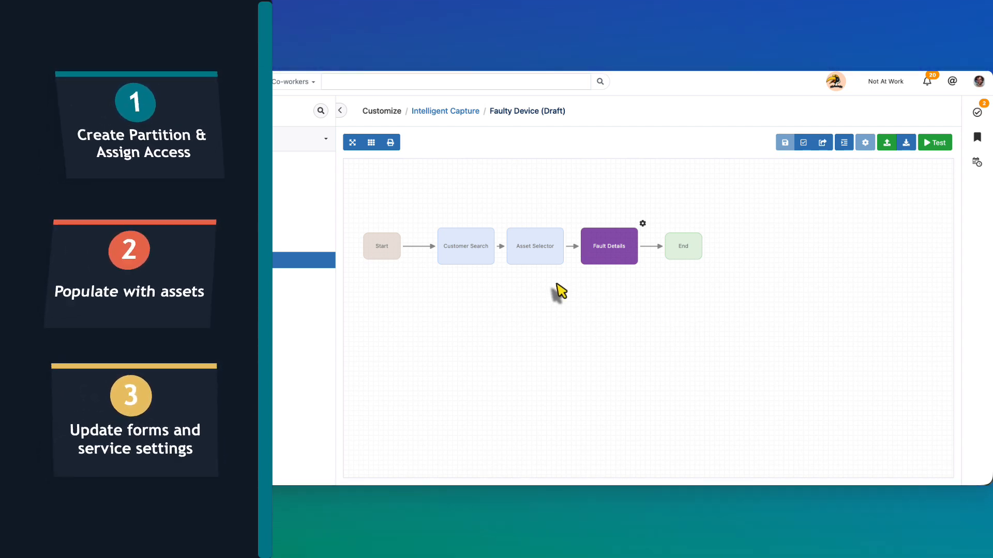
Set the partition option of the Asset Selector form in the Faulty Device capture to Auto (Inherit From IC Service At Runtime).
{"action": "left_click", "coordinate": [533, 261]}
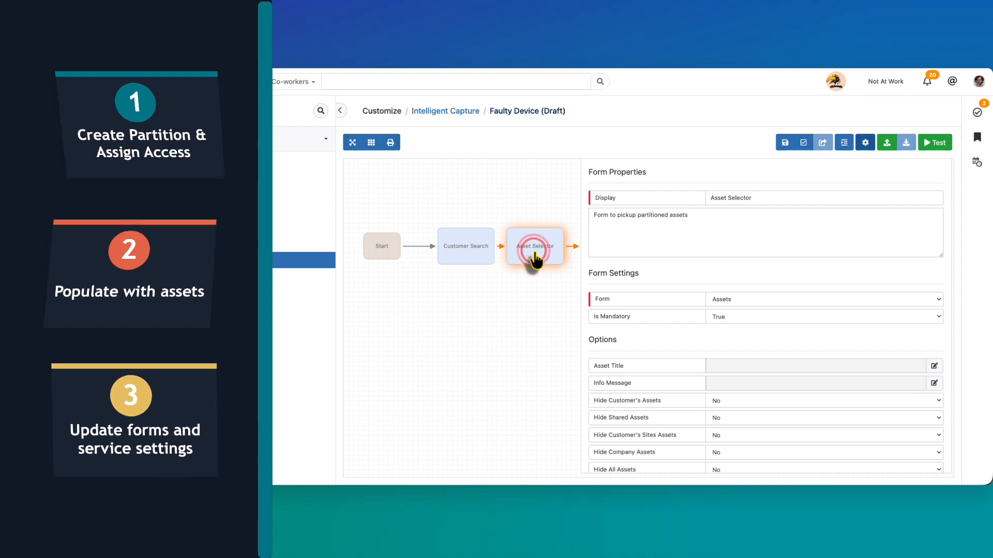
{"action": "scroll", "coordinate": [786, 282], "scroll_direction": "down", "scroll_amount": 2}
{"action": "scroll", "coordinate": [786, 285], "scroll_direction": "down", "scroll_amount": 5}
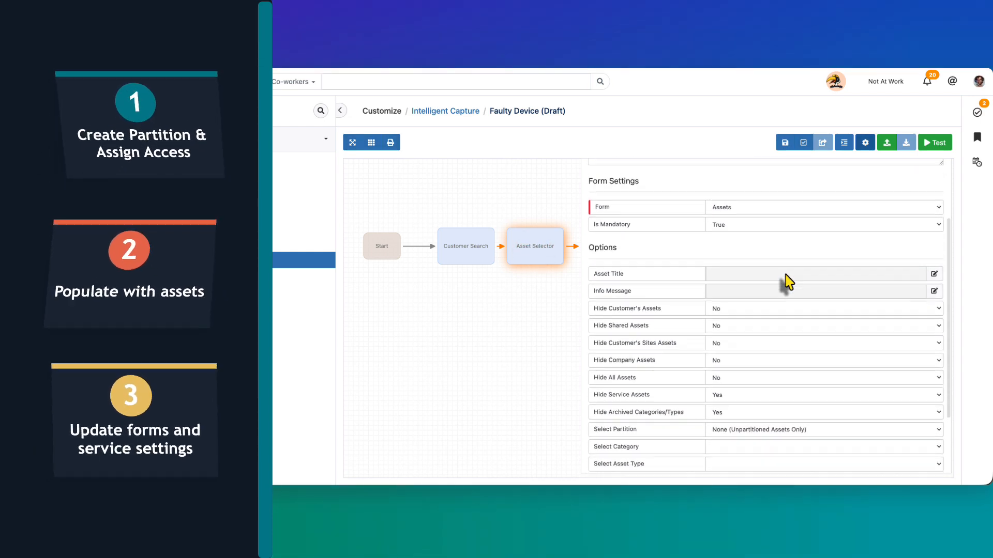
{"action": "scroll", "coordinate": [802, 375], "scroll_direction": "down", "scroll_amount": 1}
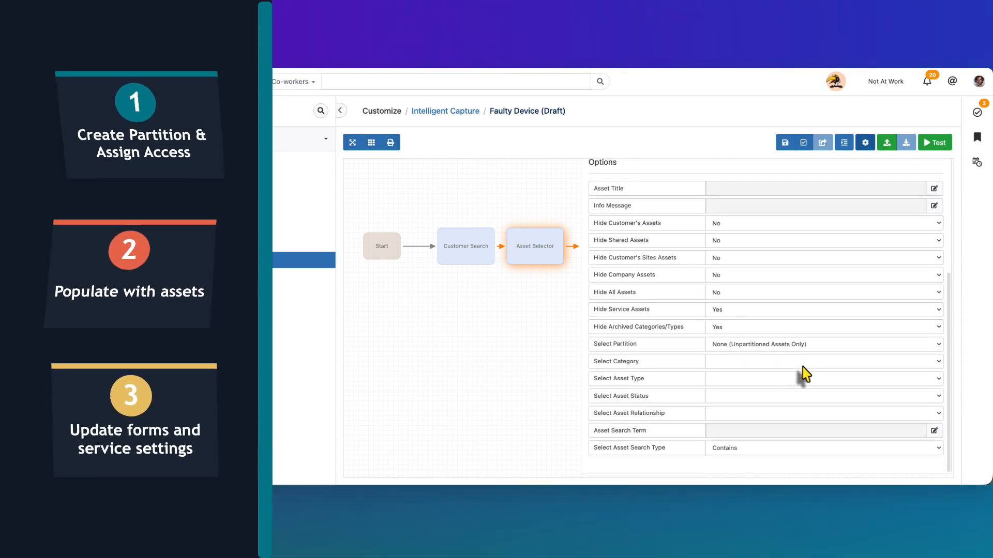
{"action": "left_click", "coordinate": [821, 345]}
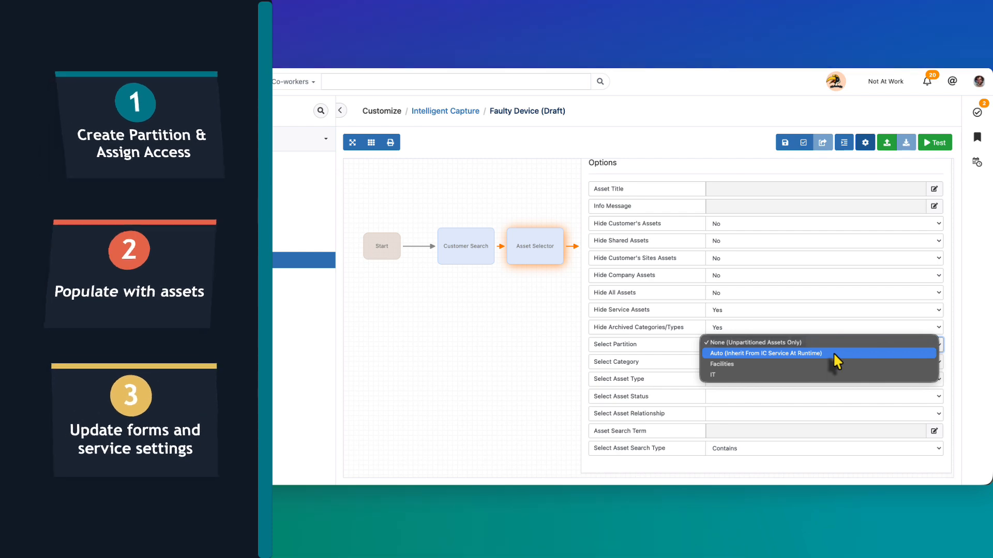
{"action": "left_click", "coordinate": [834, 353]}
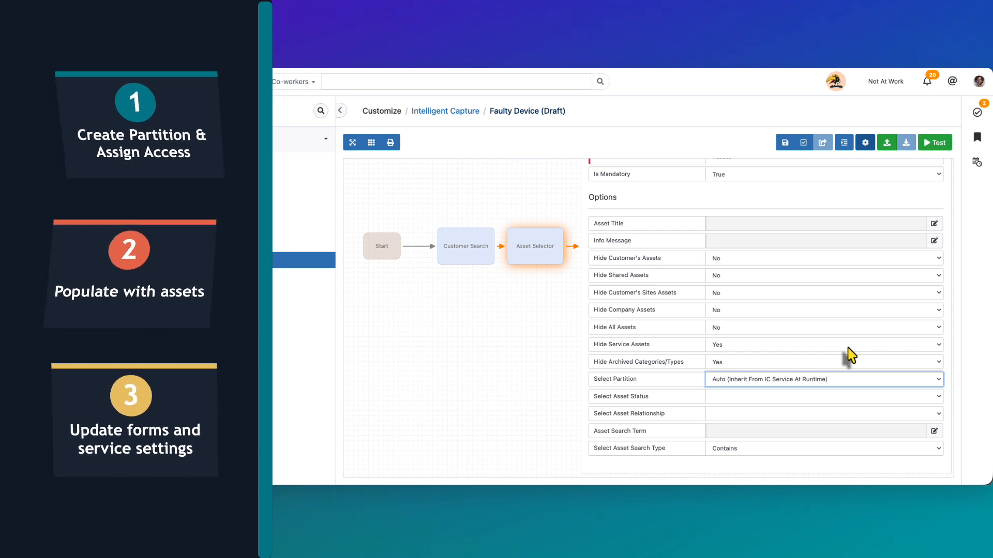
Set the Asset Selector form's partition to IT and review the category and asset type choices offered for it.
{"action": "left_click", "coordinate": [865, 381]}
{"action": "left_click", "coordinate": [861, 399]}
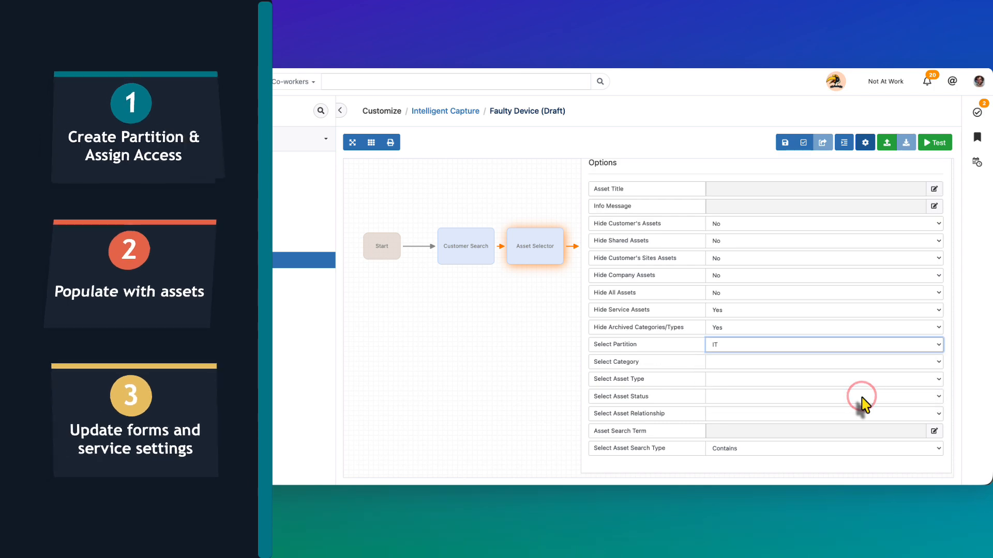
{"action": "left_click", "coordinate": [825, 363]}
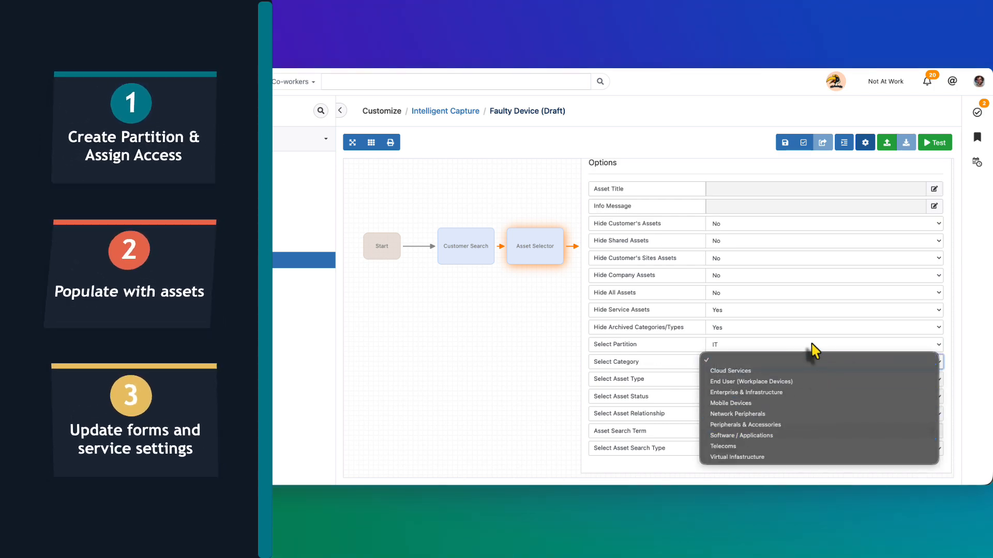
{"action": "left_click", "coordinate": [811, 342]}
{"action": "left_click", "coordinate": [811, 379]}
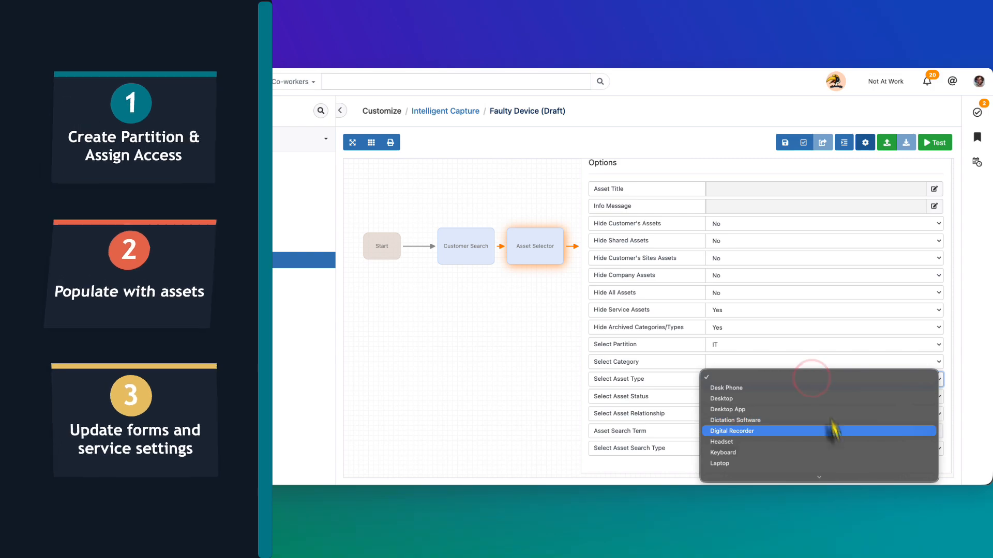
{"action": "left_click", "coordinate": [816, 361]}
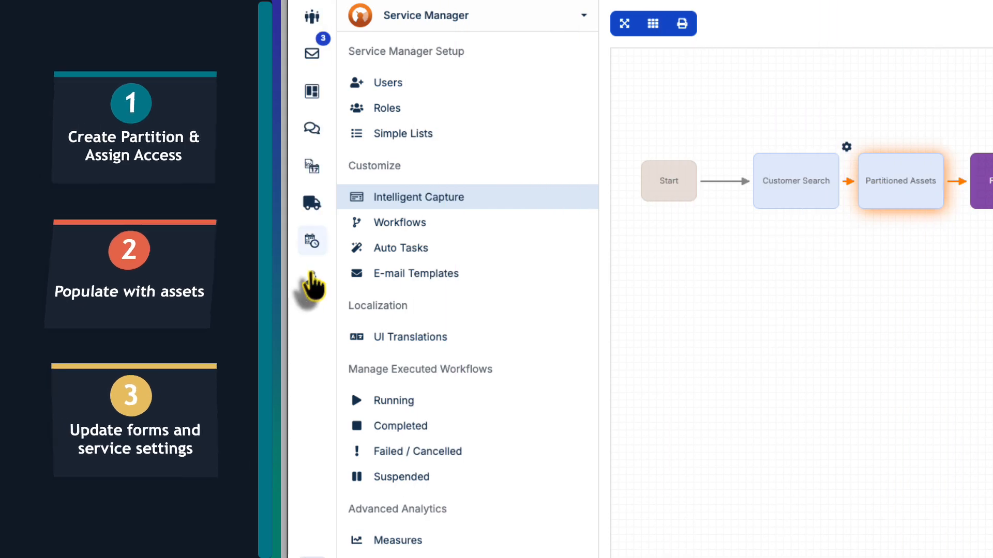
Open the Assets area of Service Management and switch the asset list to Un-Partitioned Assets.
{"action": "left_click", "coordinate": [309, 279]}
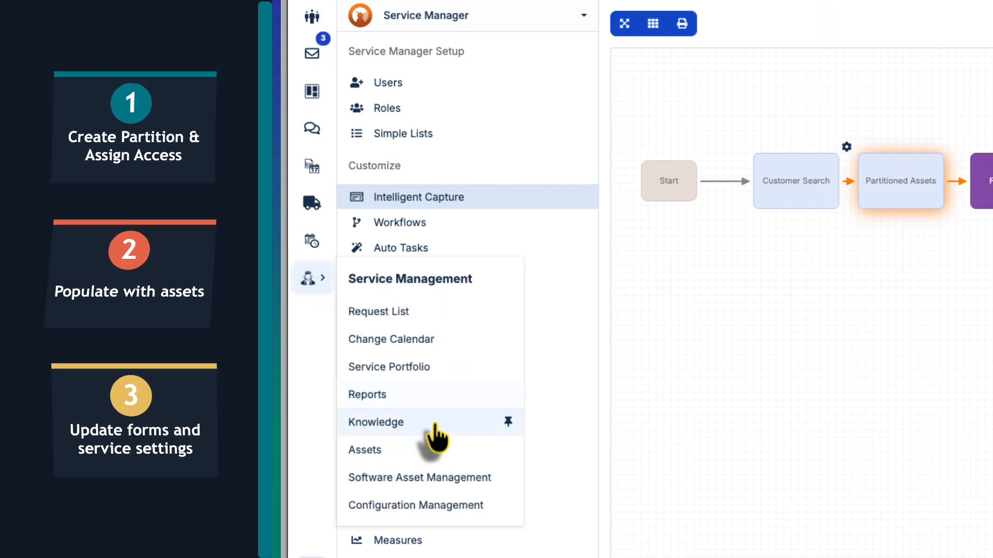
{"action": "left_click", "coordinate": [436, 448]}
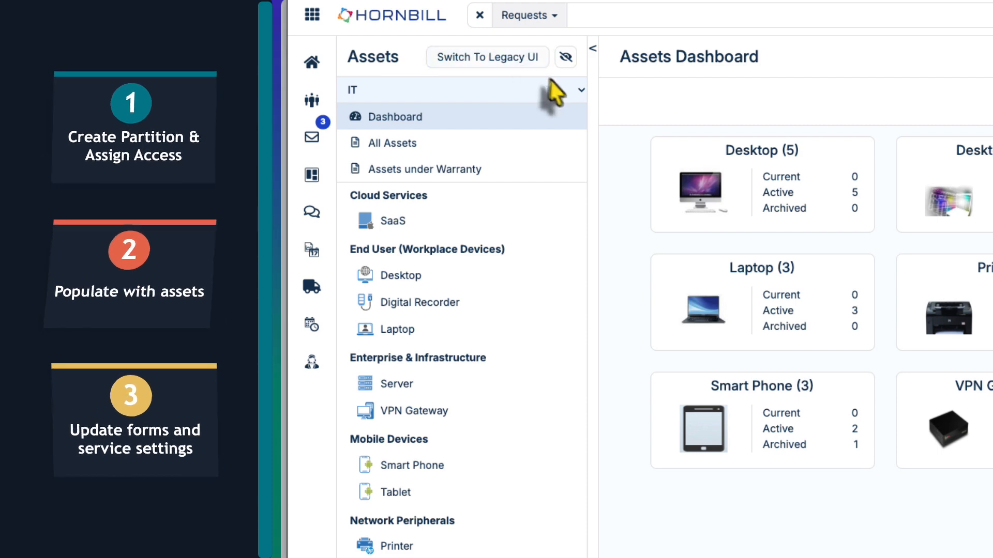
{"action": "left_click", "coordinate": [578, 89]}
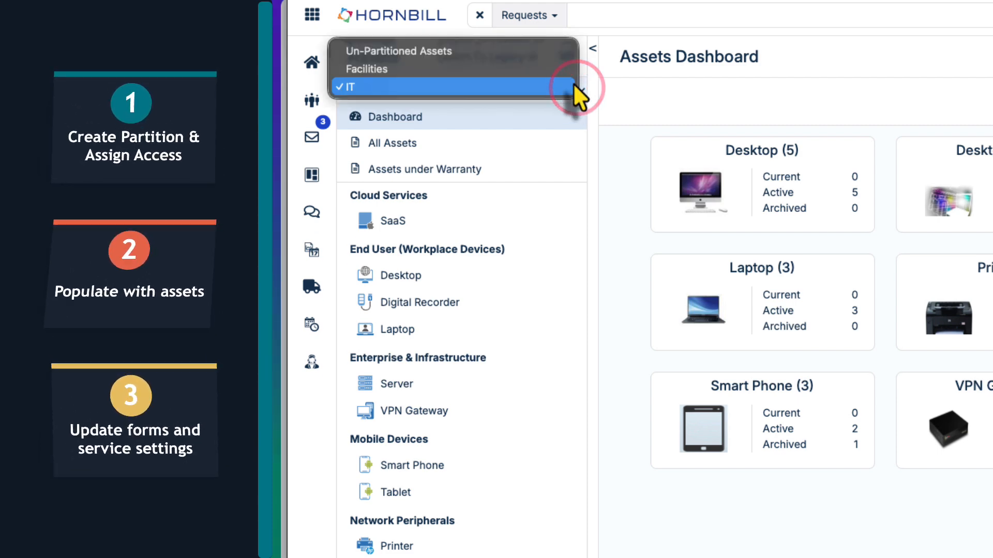
{"action": "left_click", "coordinate": [546, 51]}
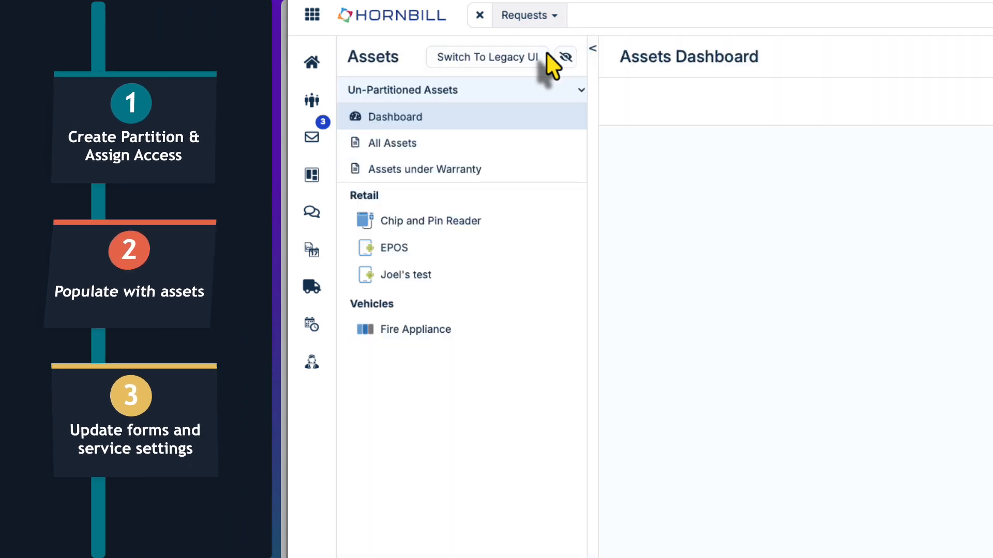